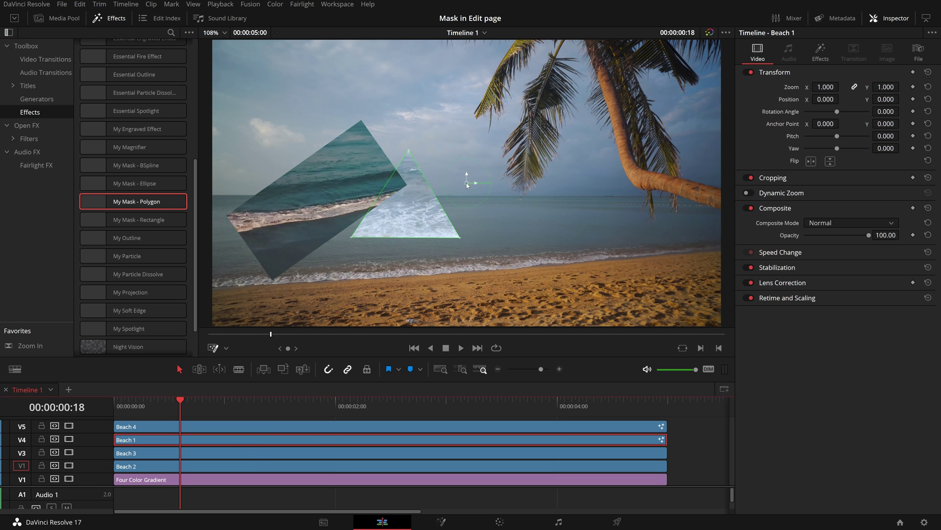
Move Beach 1's triangle mask down onto the sand and reshape it into a diamond
left_click_drag(471, 184, 533, 218)
left_click_drag(419, 215, 466, 199)
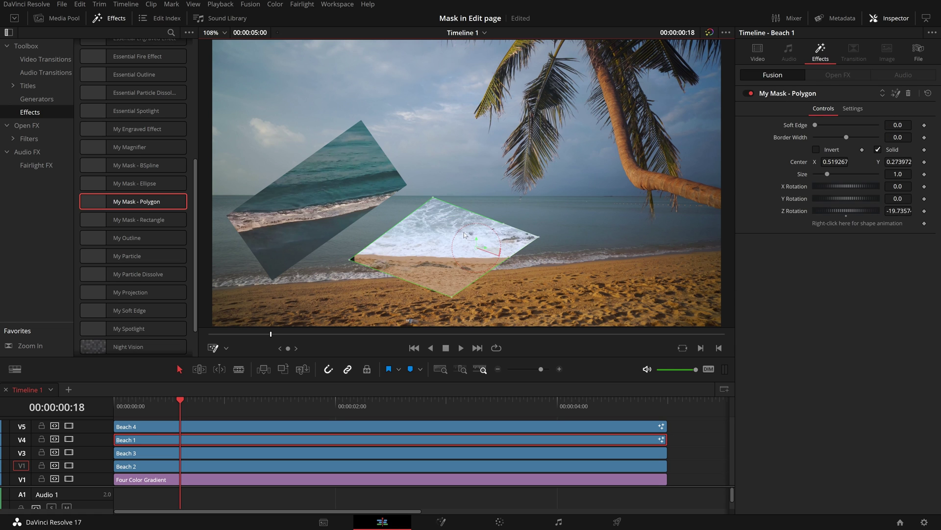
left_click_drag(532, 216, 567, 248)
left_click_drag(361, 303, 378, 250)
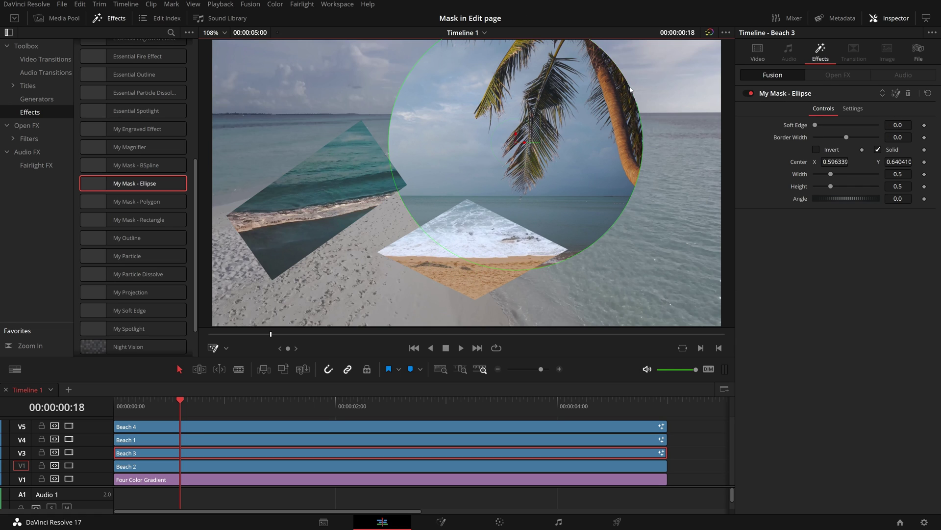
Shrink Beach 3's ellipse mask, squash it into a wide oval, and shift it up-left
left_click_drag(630, 89, 569, 100)
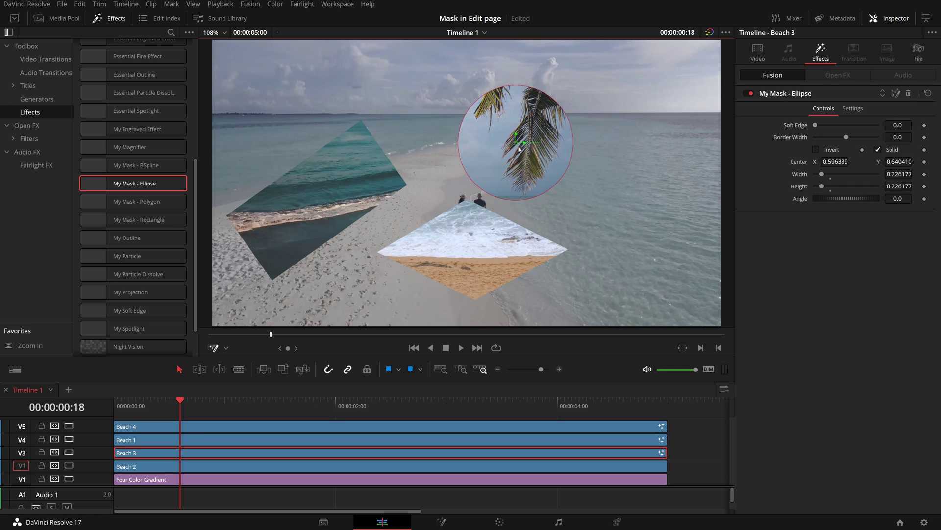
left_click_drag(510, 132, 523, 125)
left_click_drag(515, 68, 515, 89)
left_click_drag(516, 126, 507, 121)
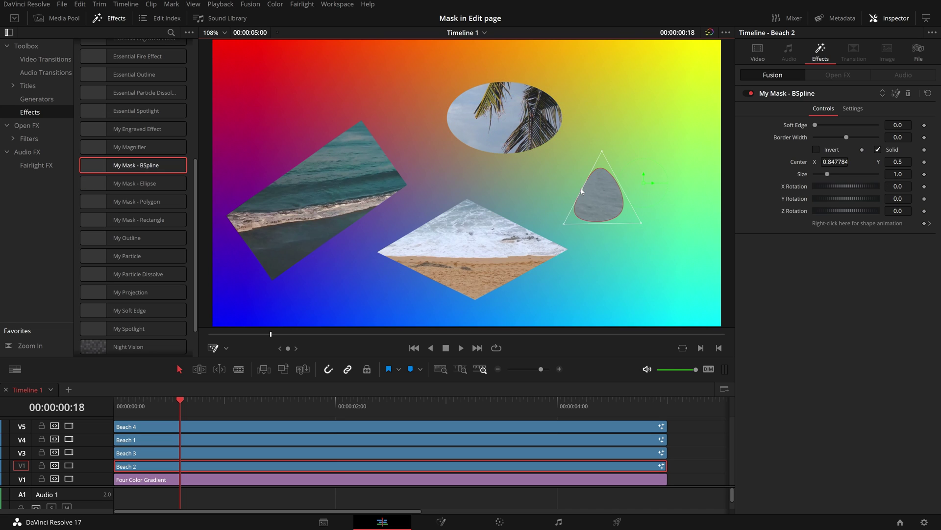
Reshape Beach 2's BSpline mask into a teardrop and raise Soft Edge on the beach masks
left_click_drag(608, 206, 621, 187)
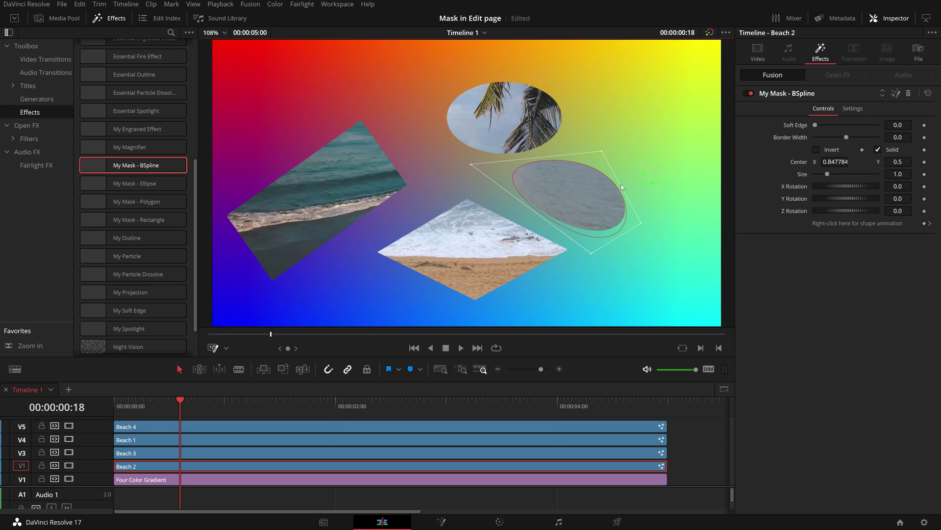
left_click_drag(602, 151, 667, 210)
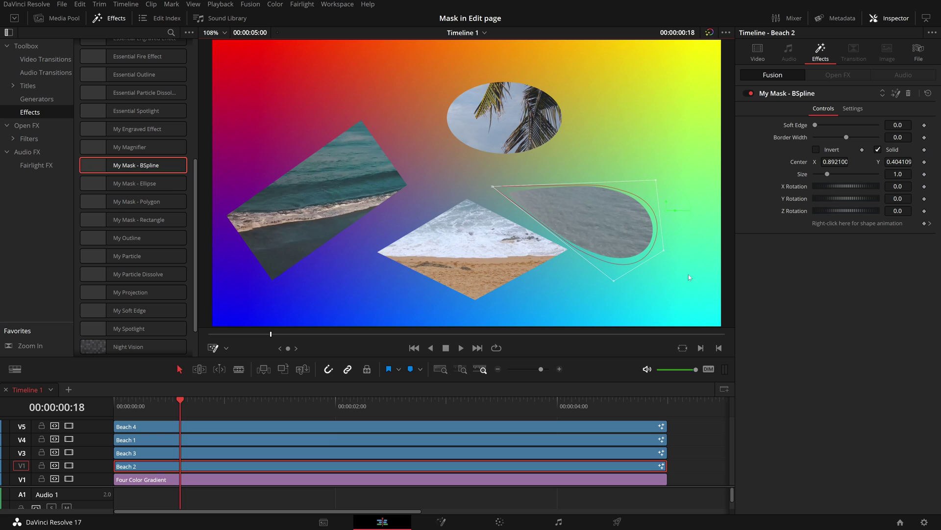
left_click_drag(493, 186, 468, 169)
left_click_drag(664, 250, 668, 243)
left_click_drag(815, 125, 824, 127)
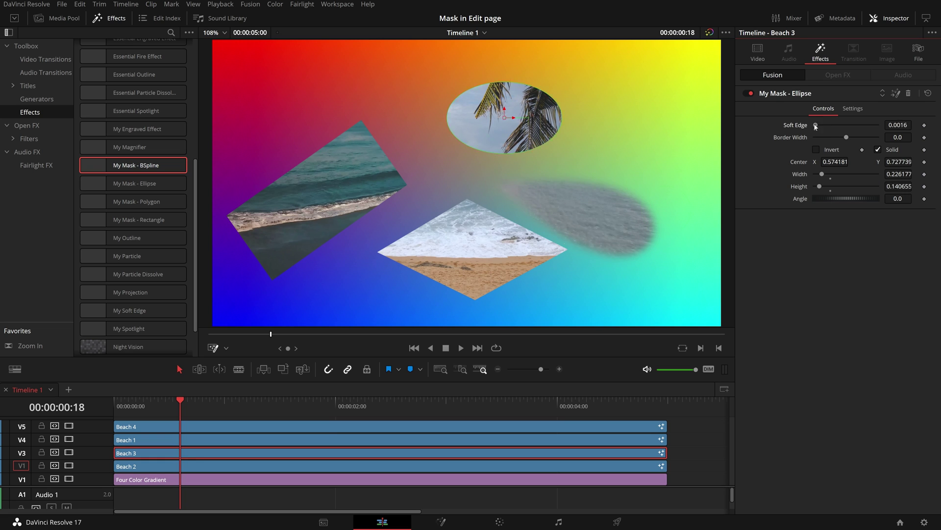
left_click_drag(815, 125, 824, 126)
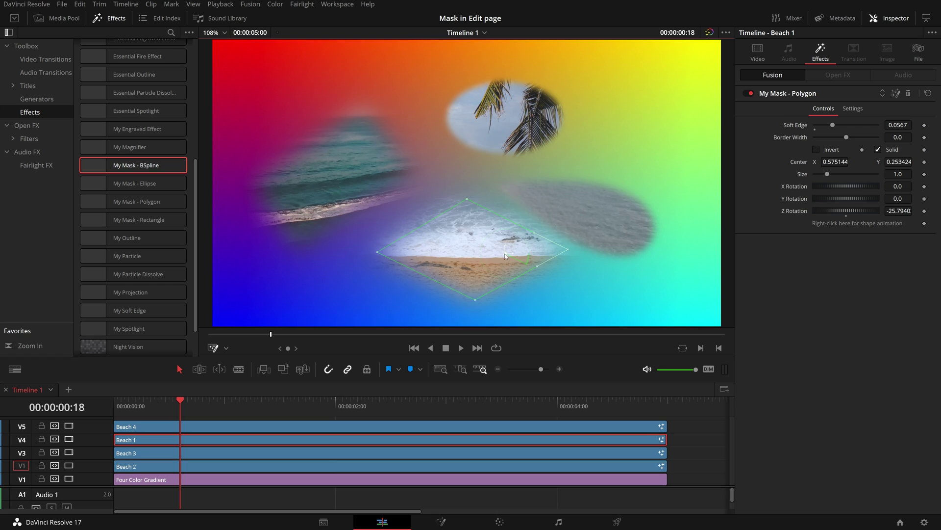
Nudge the diamond mask, curve its bottom edges, and make its polygon points smooth
left_click_drag(504, 253, 498, 257)
left_click_drag(469, 302, 514, 290)
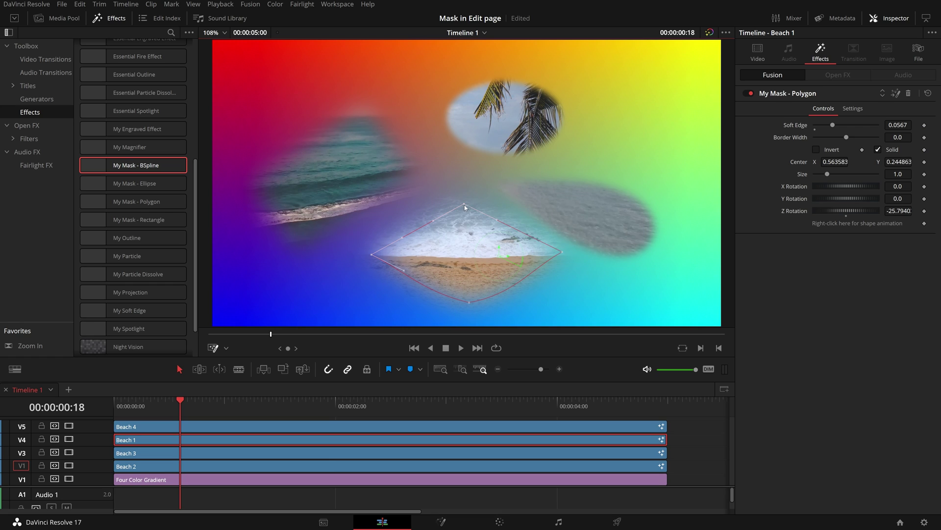
right_click(563, 253)
mouse_move(687, 269)
left_click(823, 306)
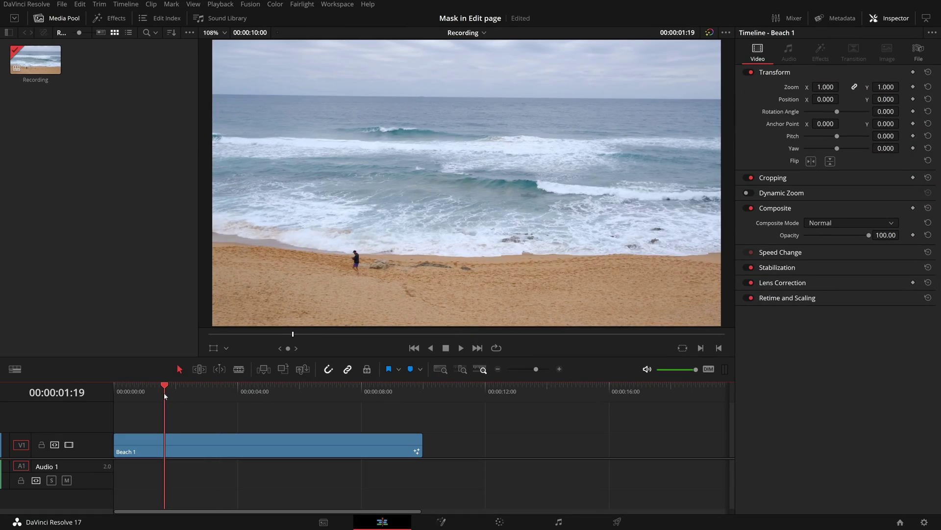
Take Beach 1 into Fusion and add a Background node with Alpha set to 0
left_click_drag(164, 393, 136, 394)
left_click(241, 447)
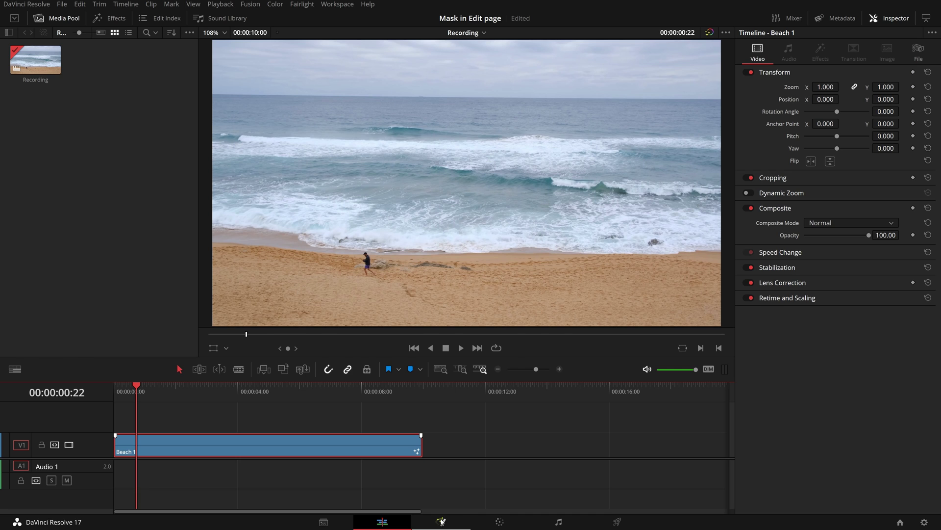
left_click(441, 521)
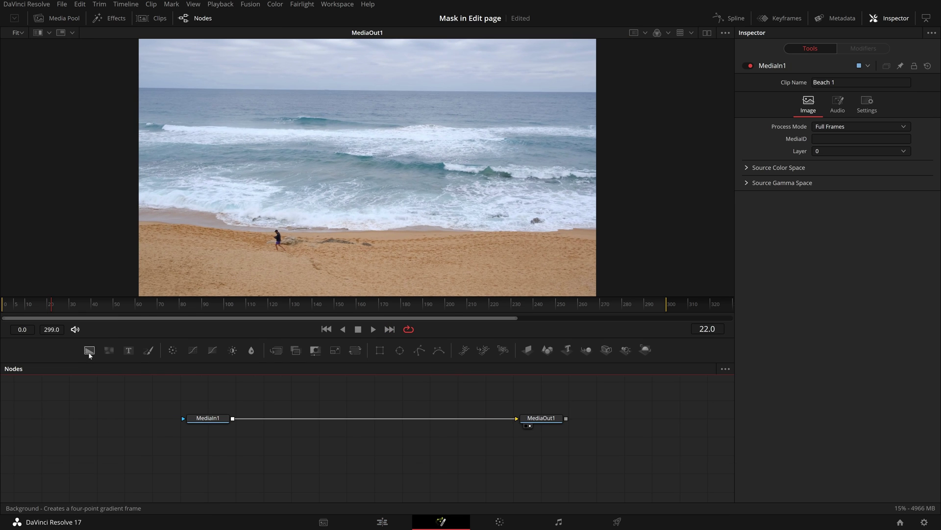
left_click_drag(89, 350, 228, 463)
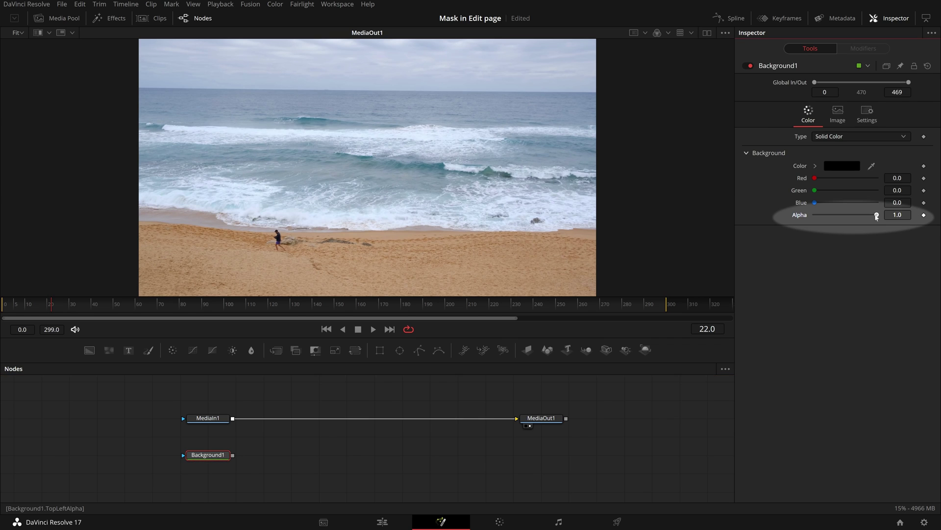
left_click_drag(877, 216, 787, 230)
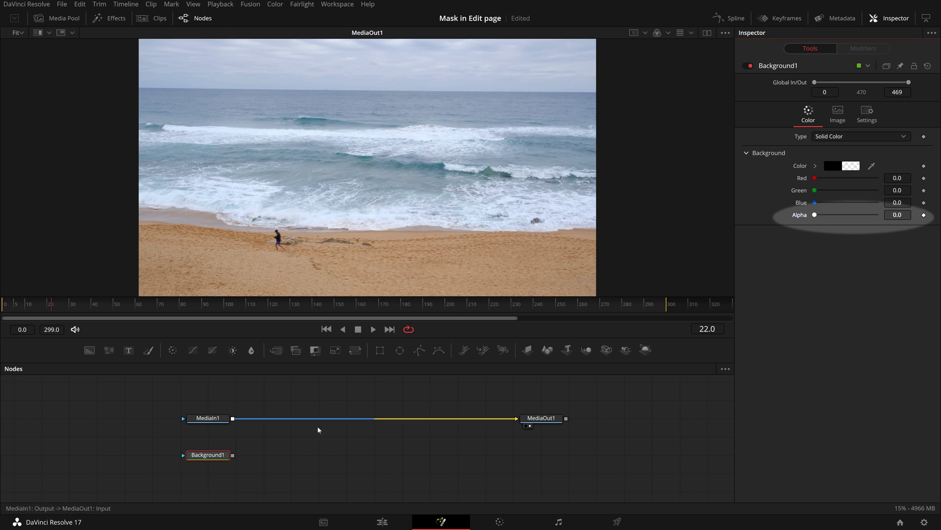
Merge MediaIn1 with Background1 and route Merge1 into MediaOut1
left_click_drag(503, 420, 319, 431)
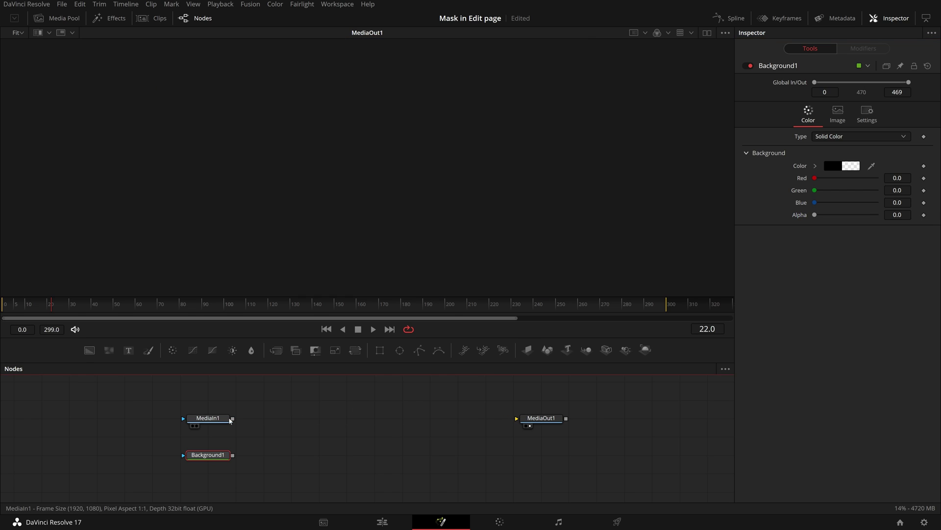
left_click_drag(232, 418, 368, 422)
left_click_drag(217, 457, 357, 457)
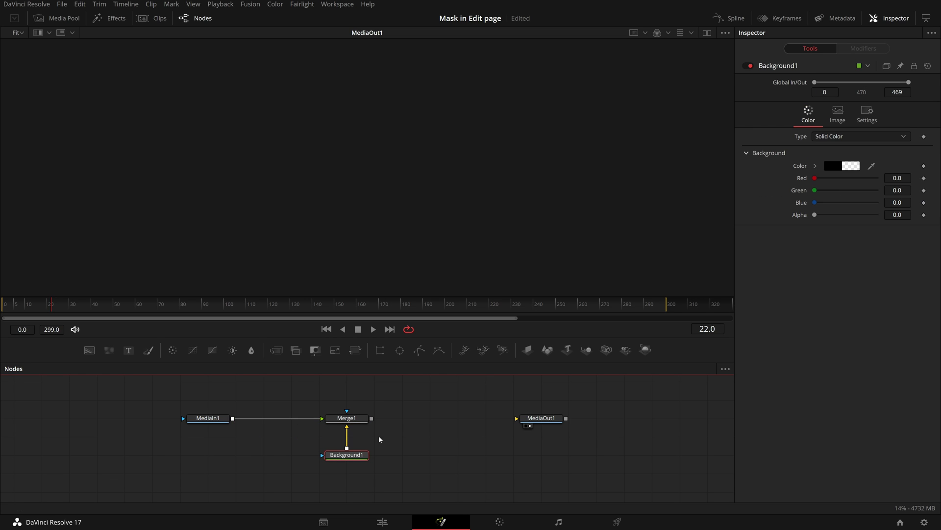
left_click_drag(372, 418, 516, 418)
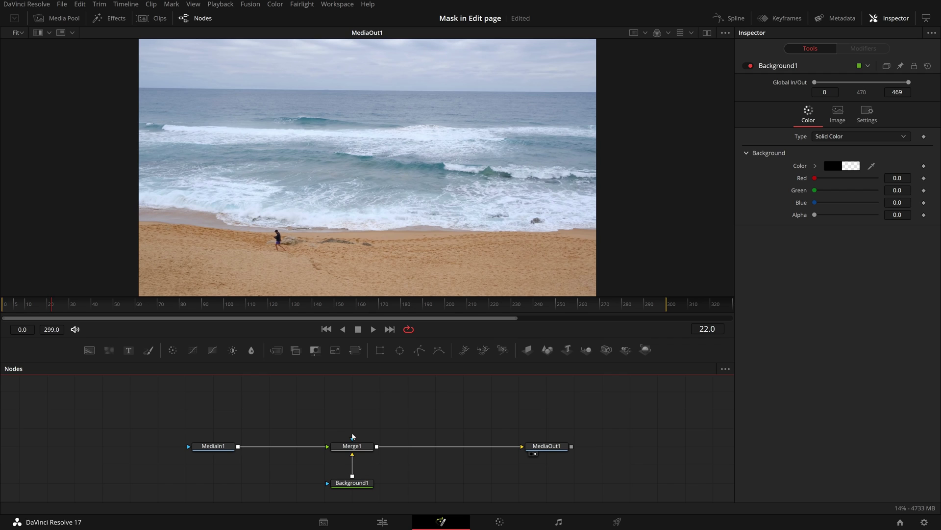
Attach a Rectangle mask to Merge1, then select Rectangle1, Merge1 and Background1 together
left_click(383, 354)
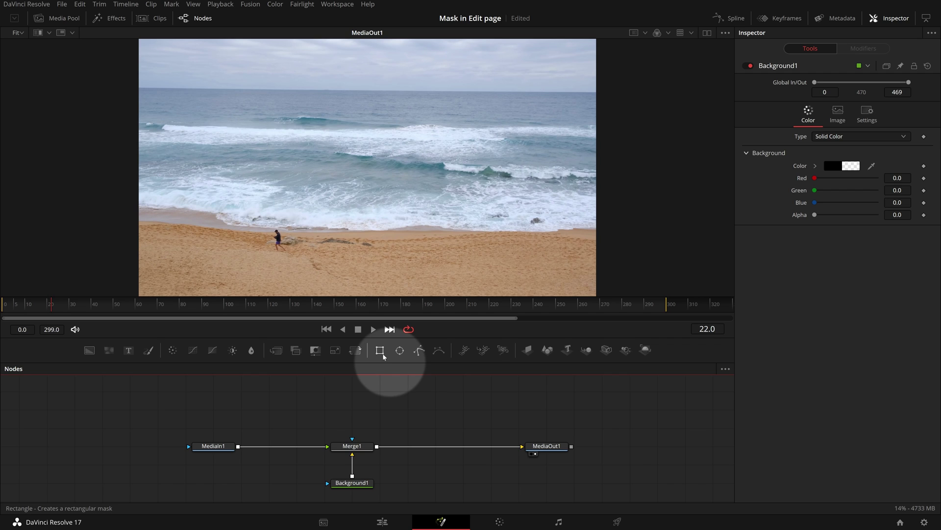
left_click_drag(383, 353, 356, 445)
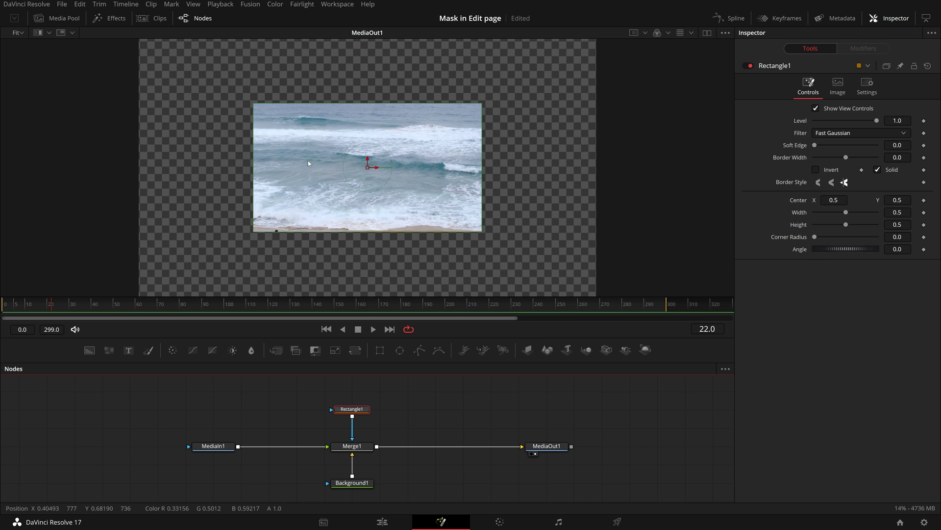
left_click(292, 401)
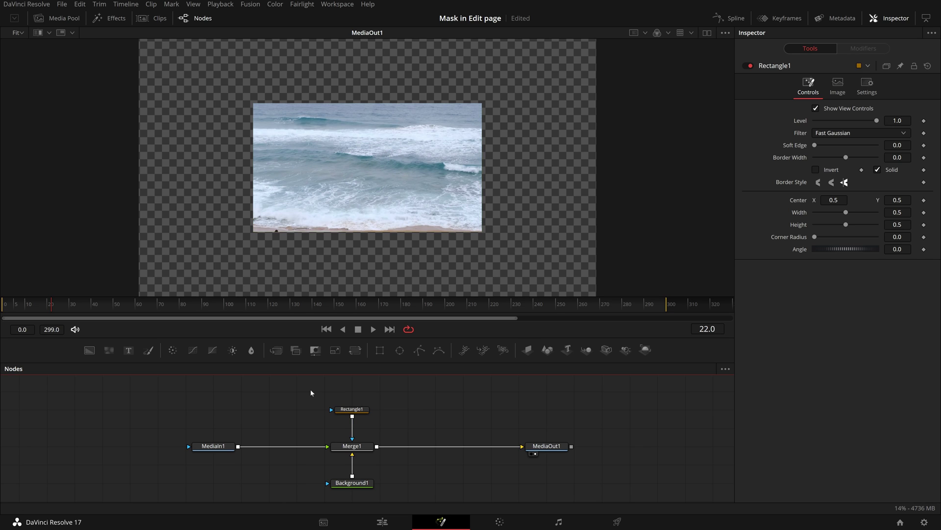
left_click_drag(310, 389, 396, 494)
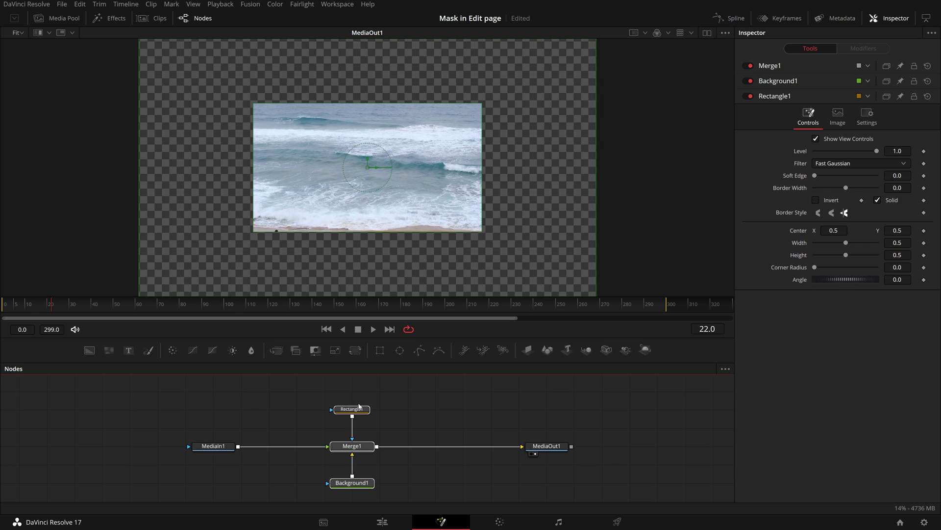
Create a macro named 'Essential Mask Rectangle' exposing Rectangle1's Soft Edge and shape controls
right_click(359, 407)
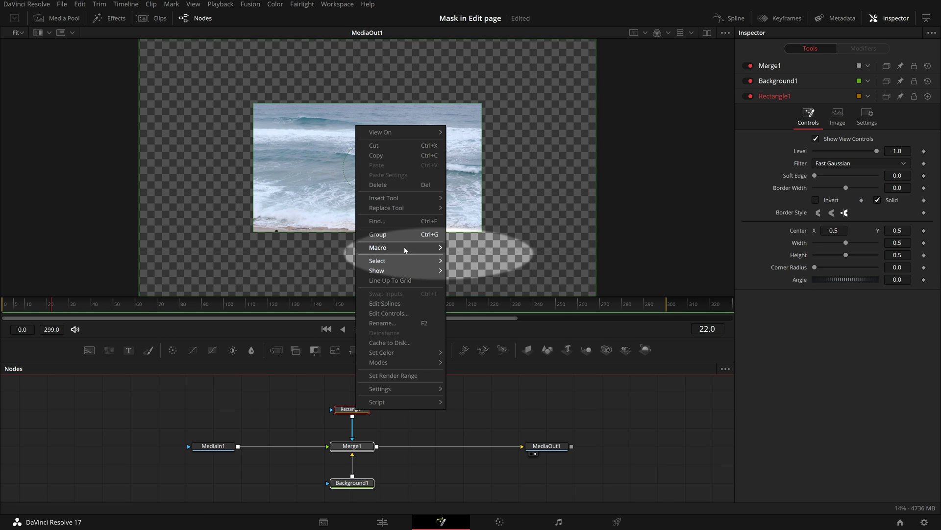
mouse_move(405, 249)
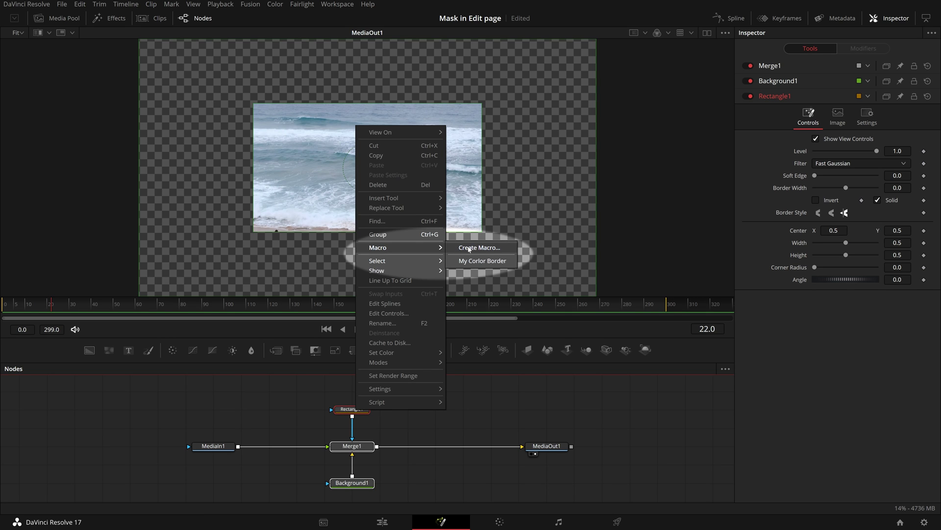
left_click(469, 248)
type("Es")
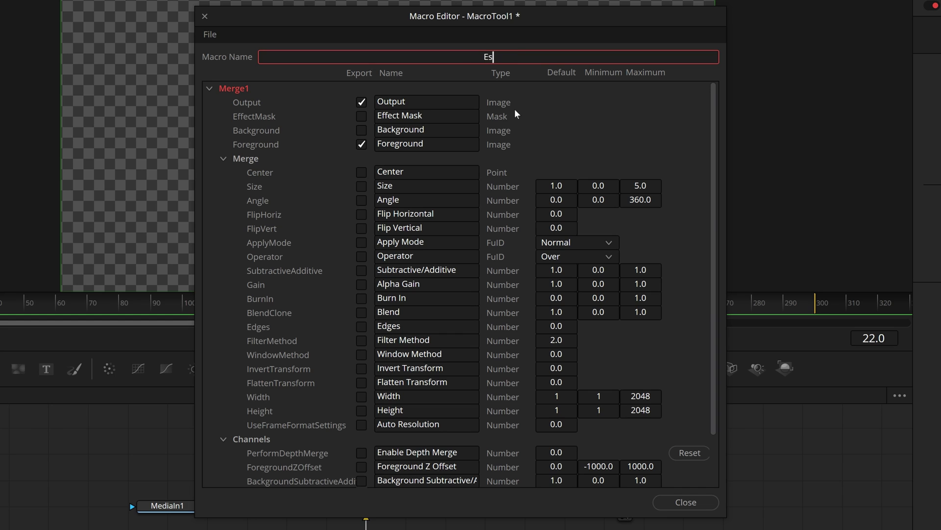
type("sential Mask Rectangle")
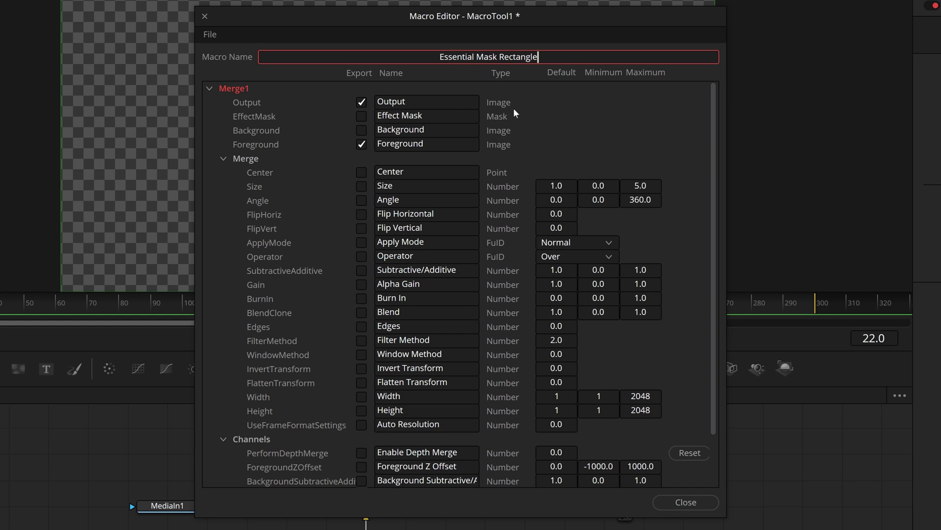
left_click(210, 89)
left_click(209, 103)
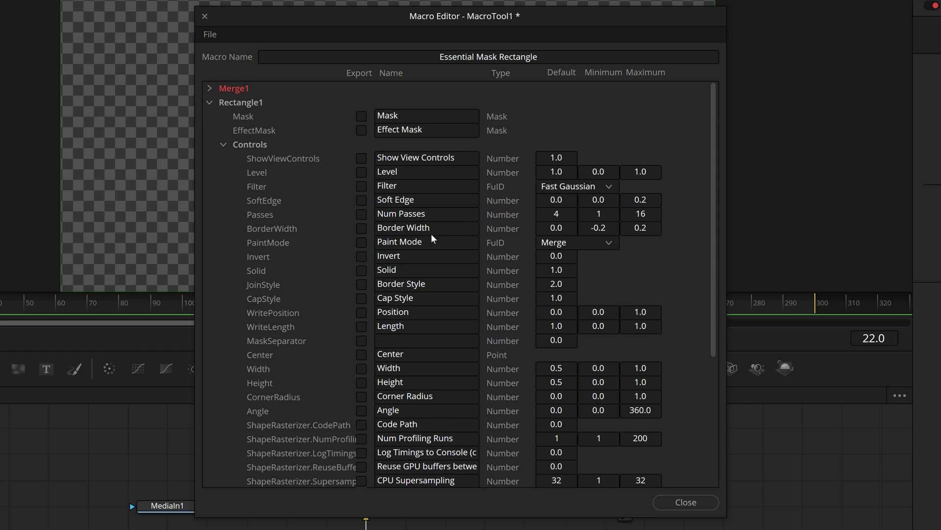
left_click(361, 200)
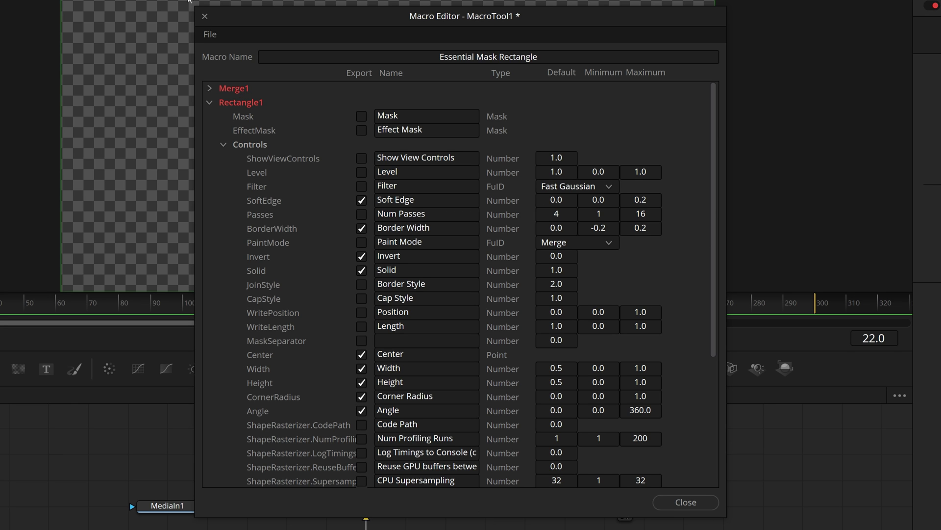
Save the macro as a .setting file in Templates\Edit\Effects and close the macro editor
left_click(210, 33)
left_click(246, 104)
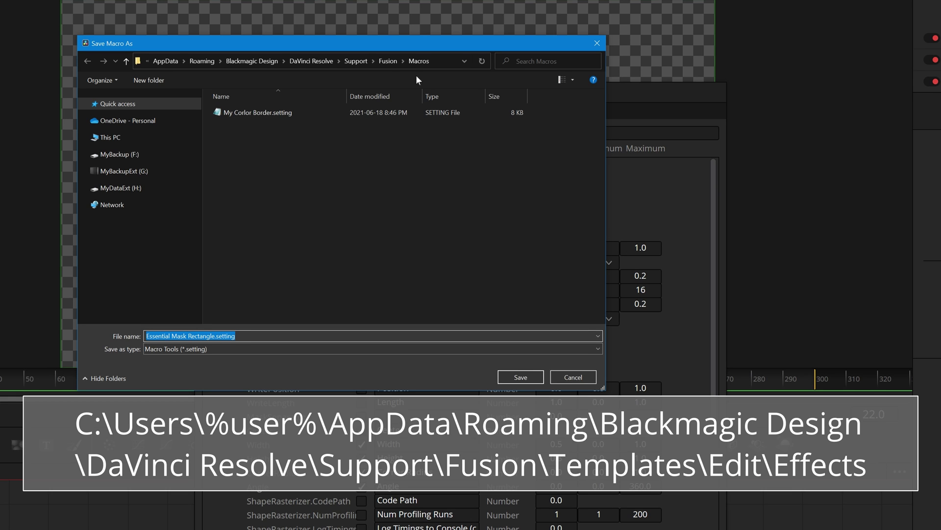
left_click(392, 60)
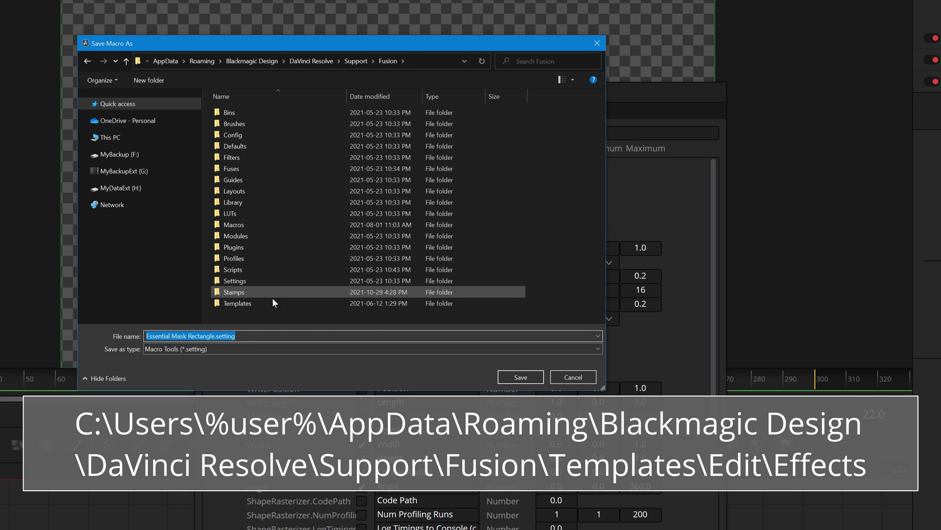
left_click(248, 303)
double_click(248, 302)
double_click(233, 113)
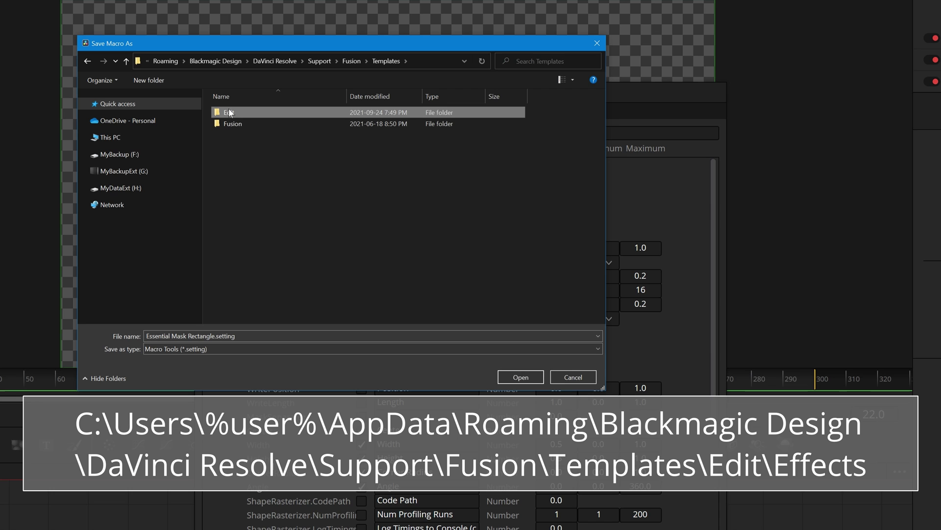
left_click(247, 112)
double_click(248, 112)
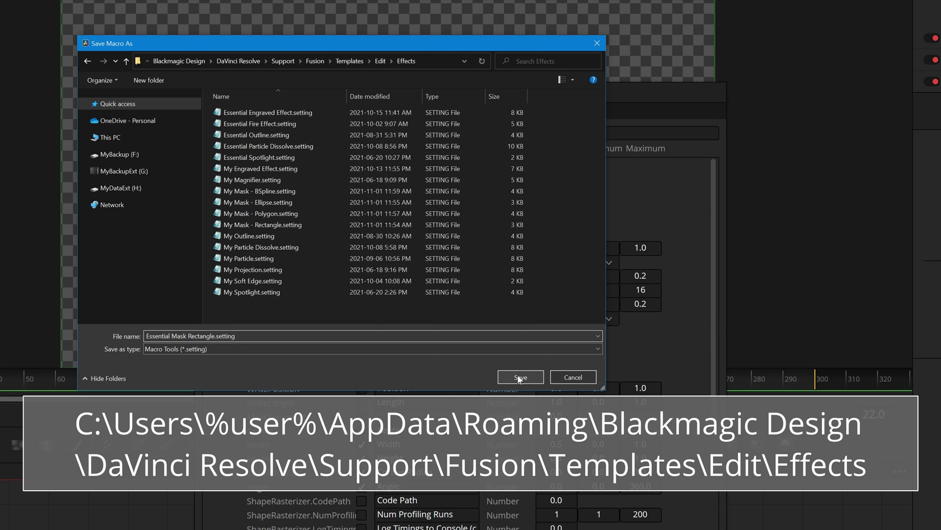
left_click(521, 377)
left_click(576, 444)
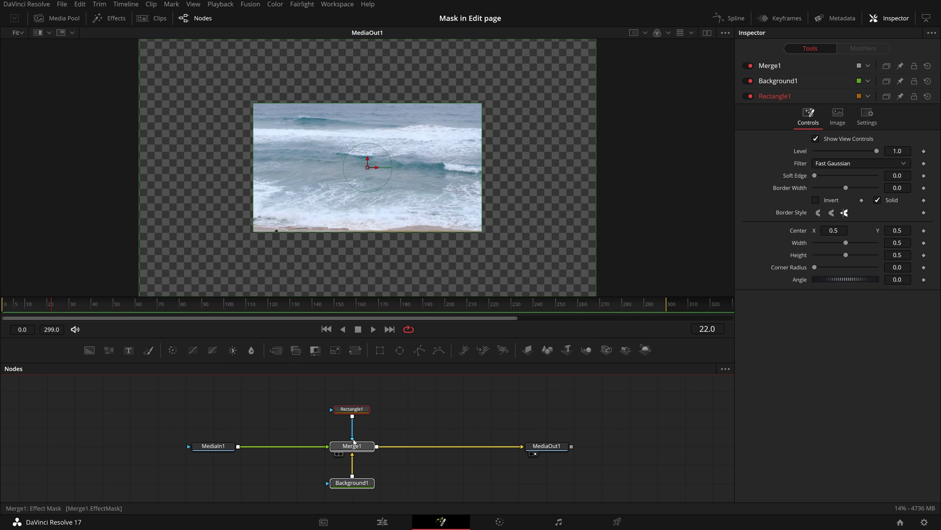
Swap Rectangle1 for an Ellipse mask on Merge1 and select Ellipse1, Merge1 and Background1
left_click_drag(352, 438, 213, 408)
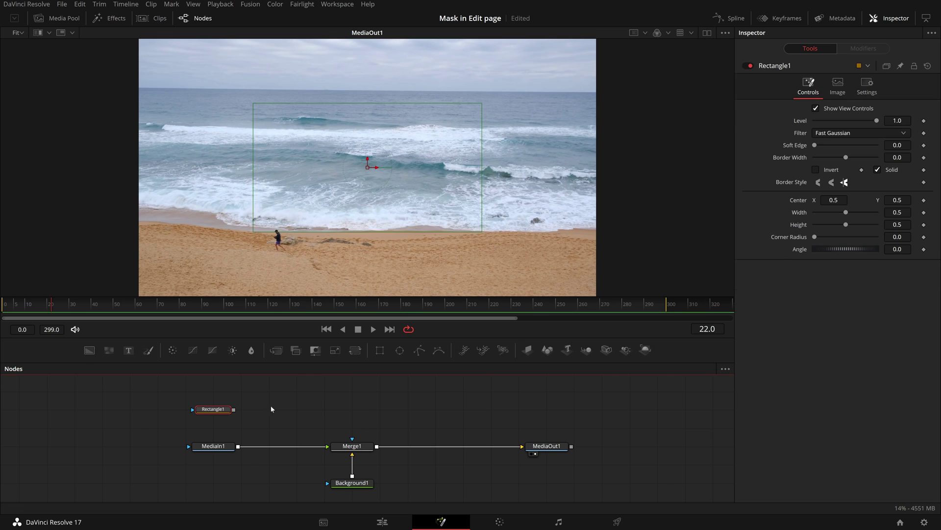
left_click_drag(400, 349, 352, 438)
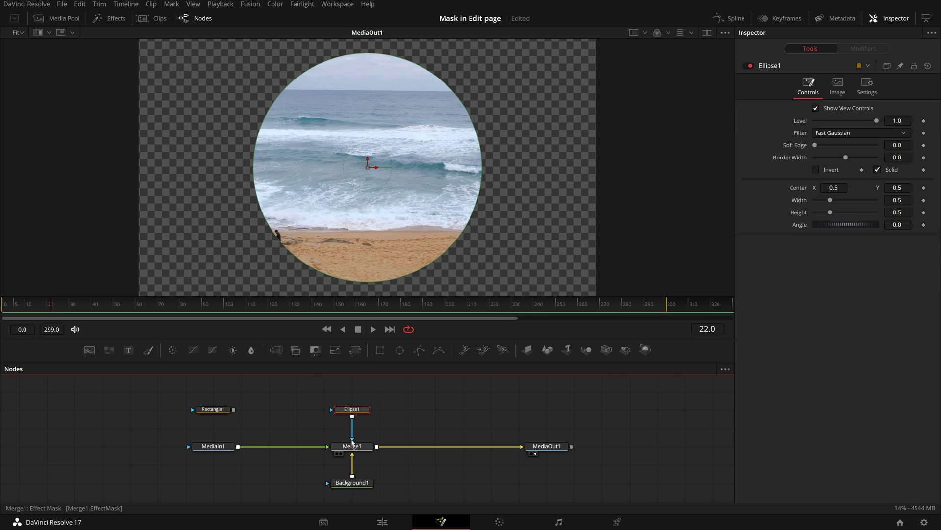
left_click_drag(316, 397, 384, 487)
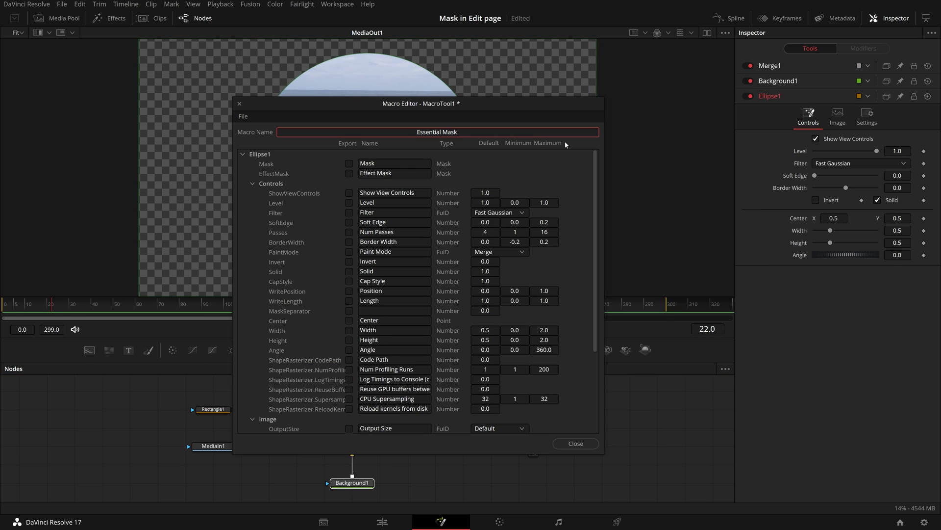
Build the 'Essential Mask Ellipse' macro exposing Soft Edge, Border Width, Invert and shape controls
type("Ellipse")
left_click(349, 222)
left_click(349, 242)
left_click(349, 262)
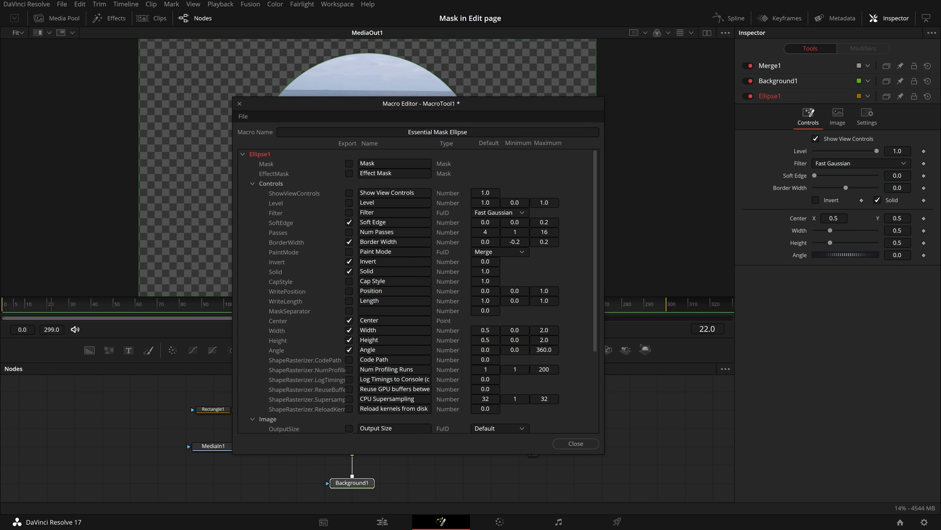
left_click(590, 445)
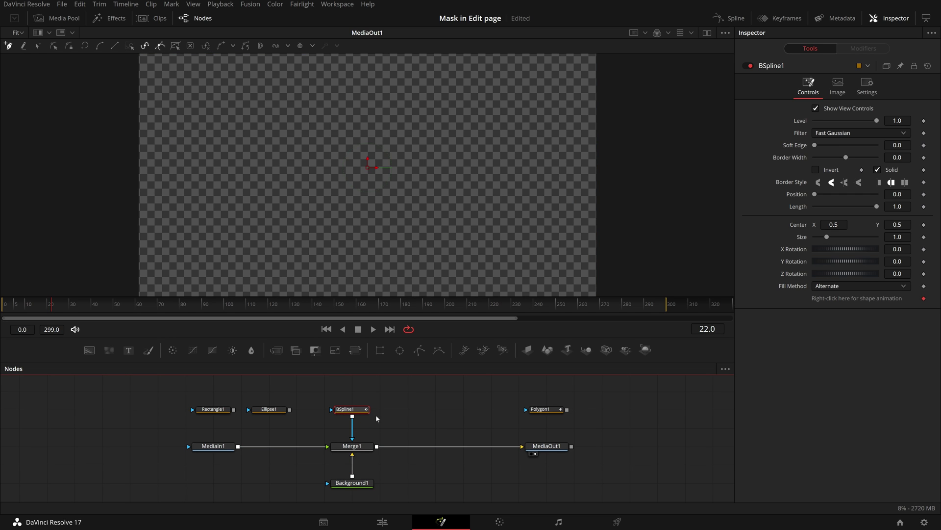
Build 'Essential Mask Polygon' and 'Essential Mask BSpline' macros, exposing Size and Z Rotation, with an egg-shaped BSpline
type("Mask Polygon")
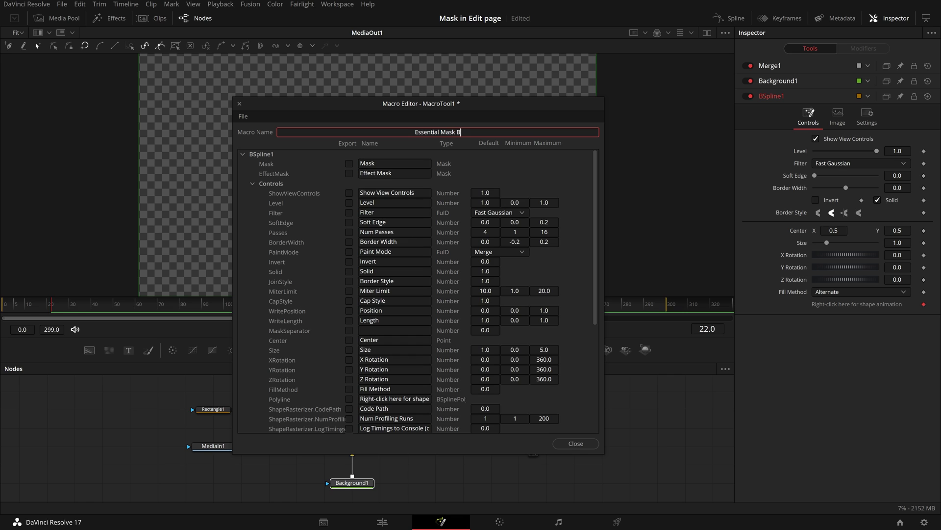
type("BSpline")
left_click(349, 350)
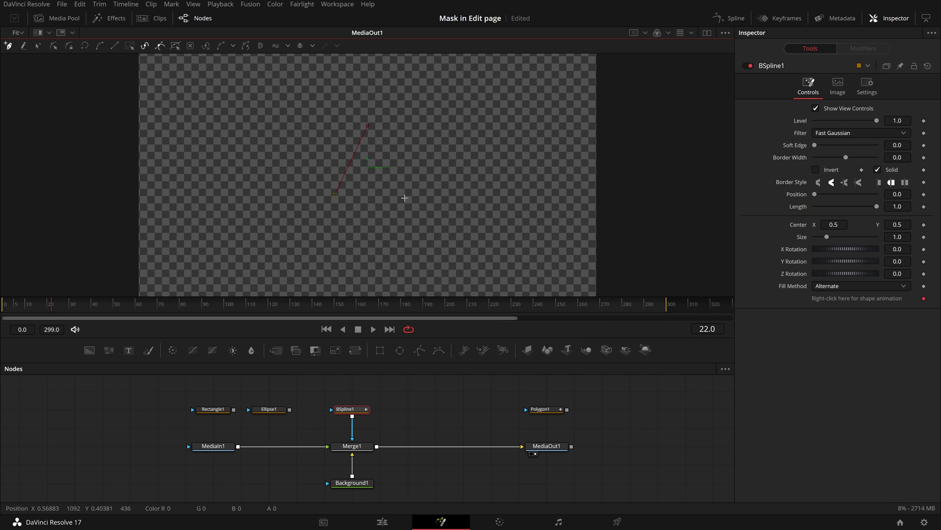
left_click(399, 193)
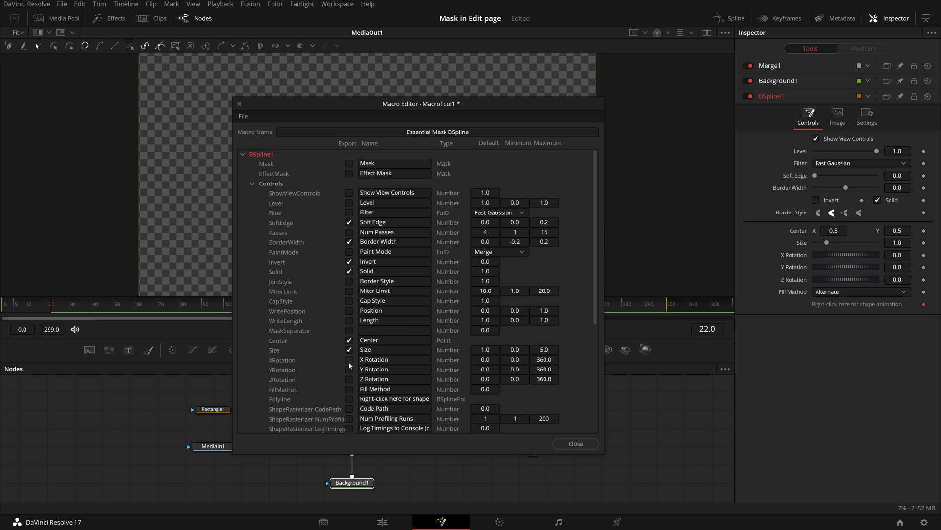
left_click(349, 379)
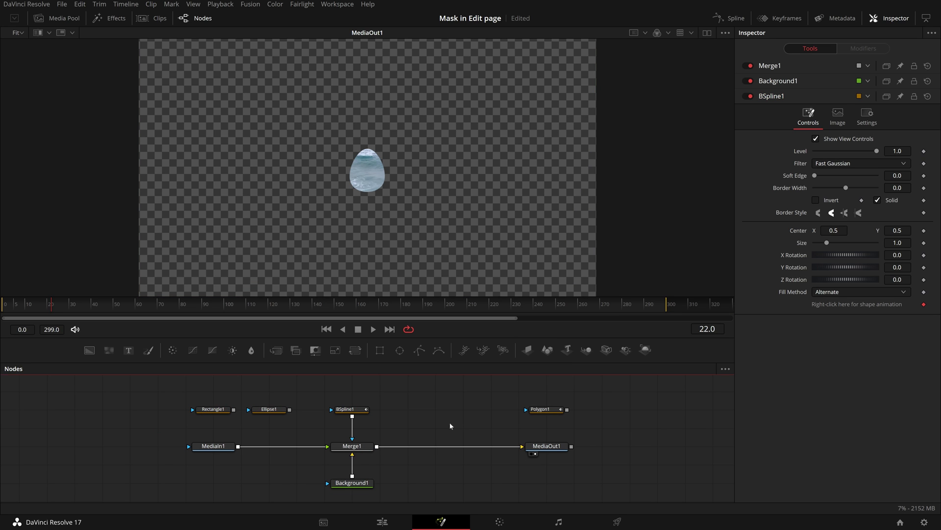
On the Edit page, place Beach 3 after Beach 1 and scroll Effects to the Essential Mask presets
left_click(399, 520)
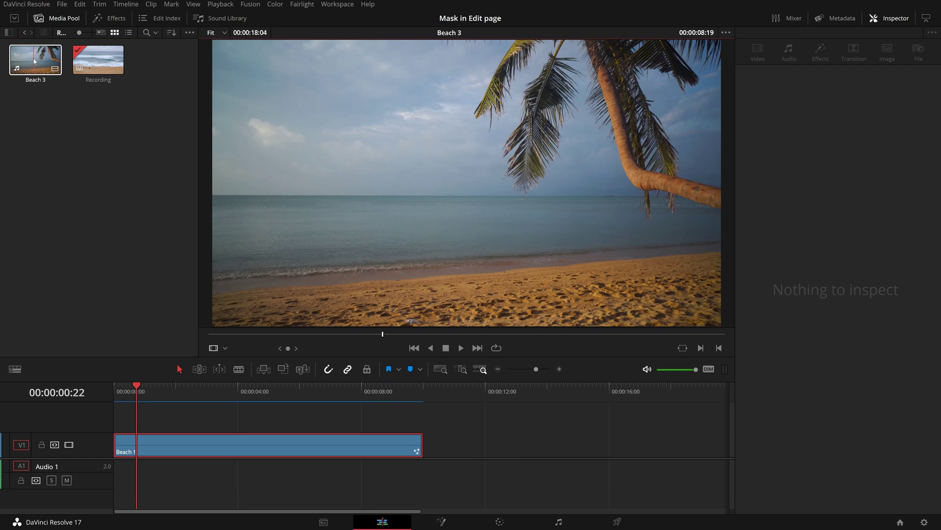
left_click_drag(34, 61, 423, 449)
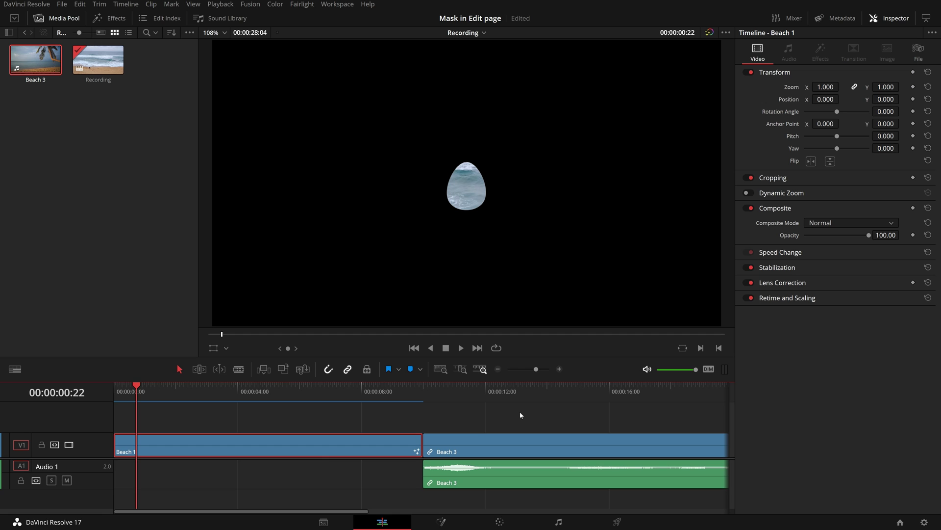
scroll(437, 422, "right", 2)
scroll(438, 424, "right", 2)
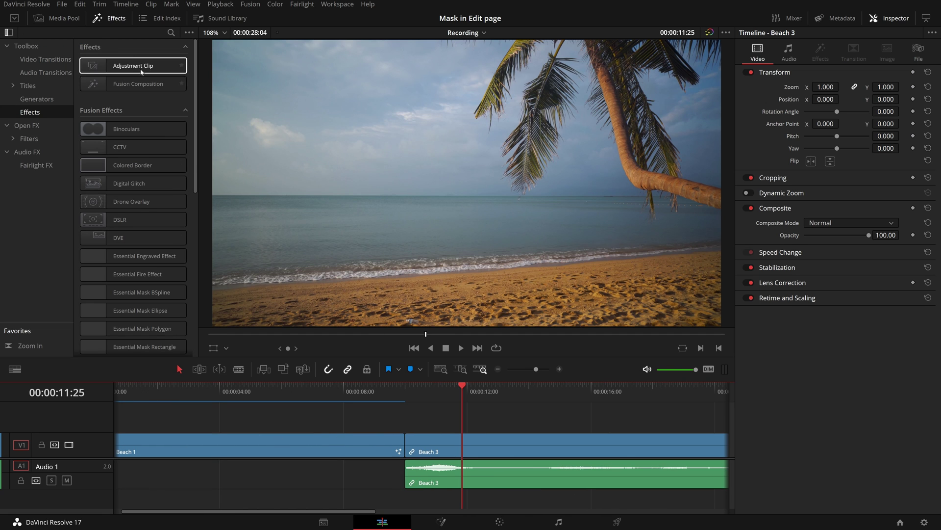
left_click_drag(196, 90, 199, 128)
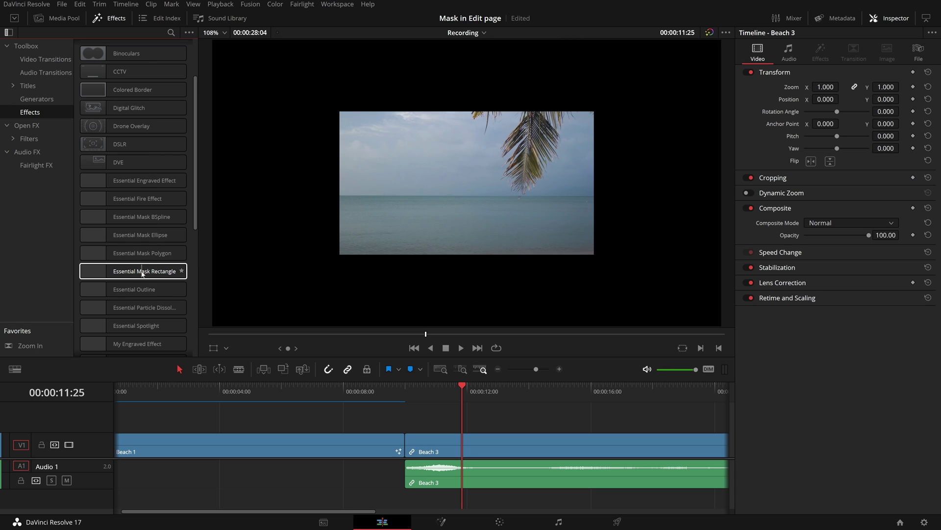
Apply Essential Mask Rectangle to Beach 3 and show its Fusion Overlay controls in the viewer
left_click_drag(142, 273, 515, 436)
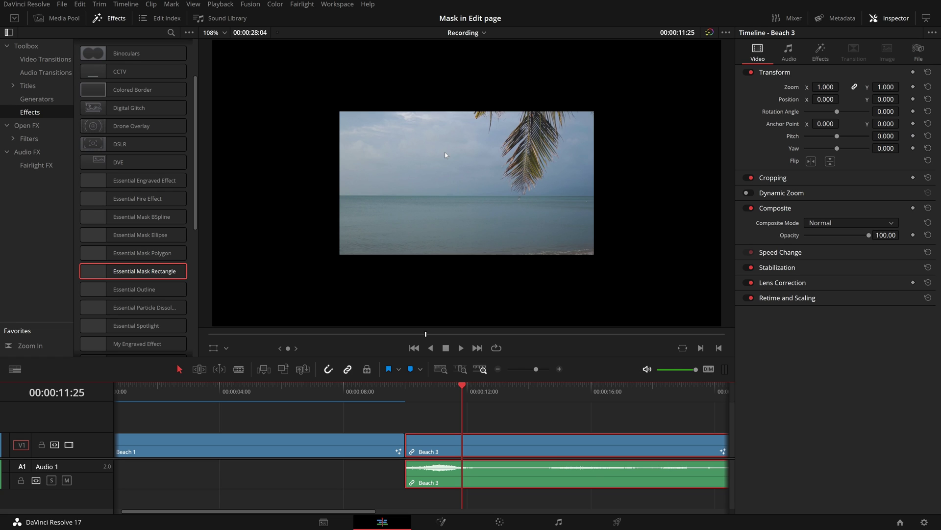
left_click(227, 347)
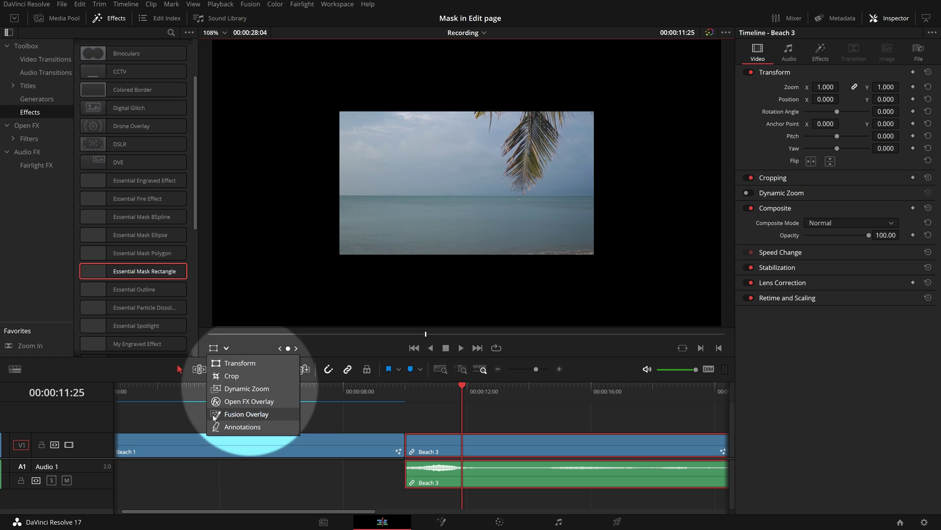
left_click(248, 415)
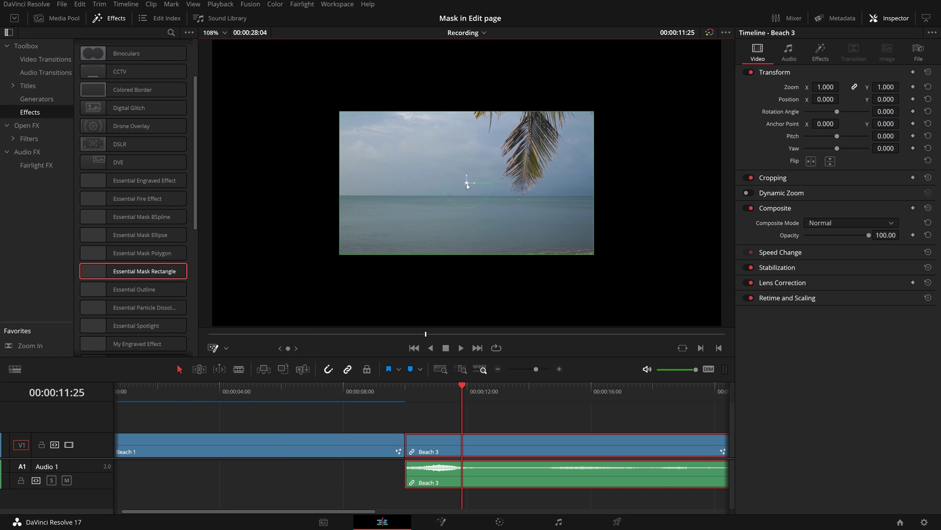
left_click_drag(466, 185, 617, 192)
Set the rectangle mask's Soft Edge to 0.0315, Corner Radius 0.228 and Angle about -23 degrees
left_click(820, 52)
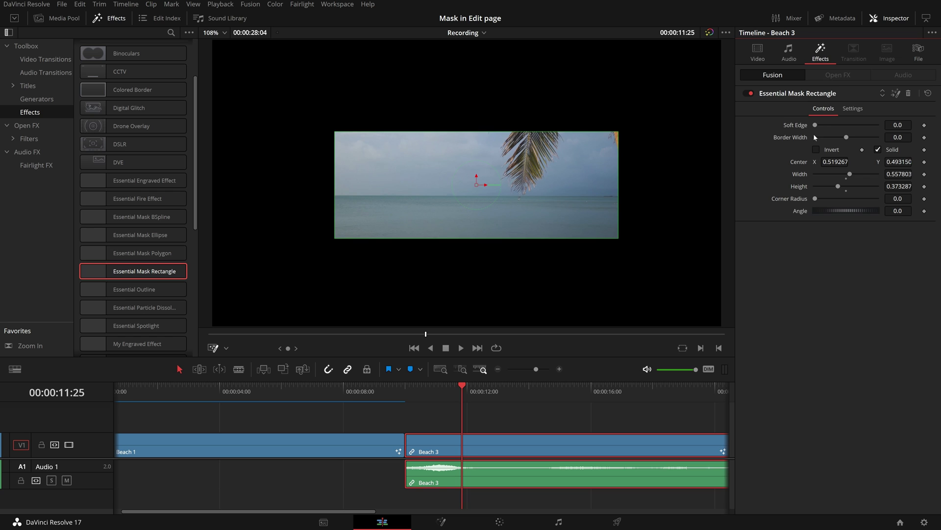
left_click_drag(814, 125, 823, 127)
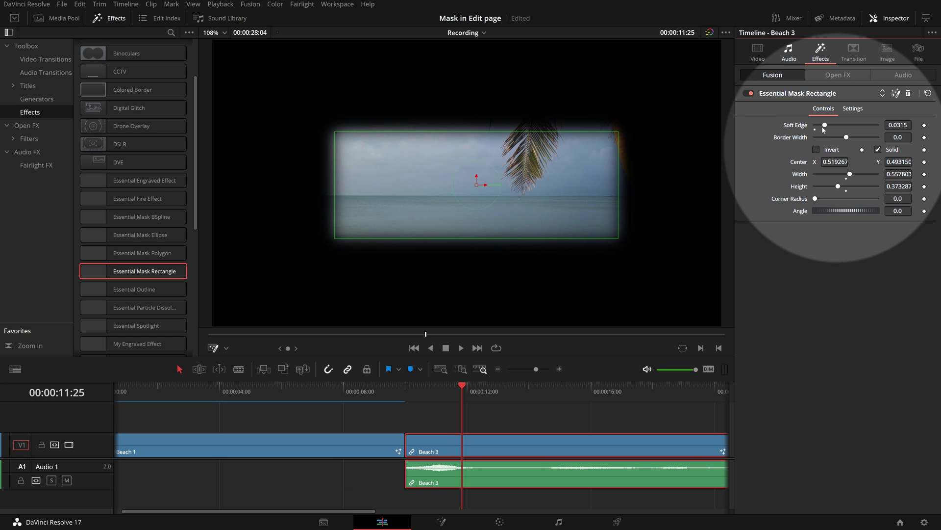
left_click_drag(843, 212, 662, 204)
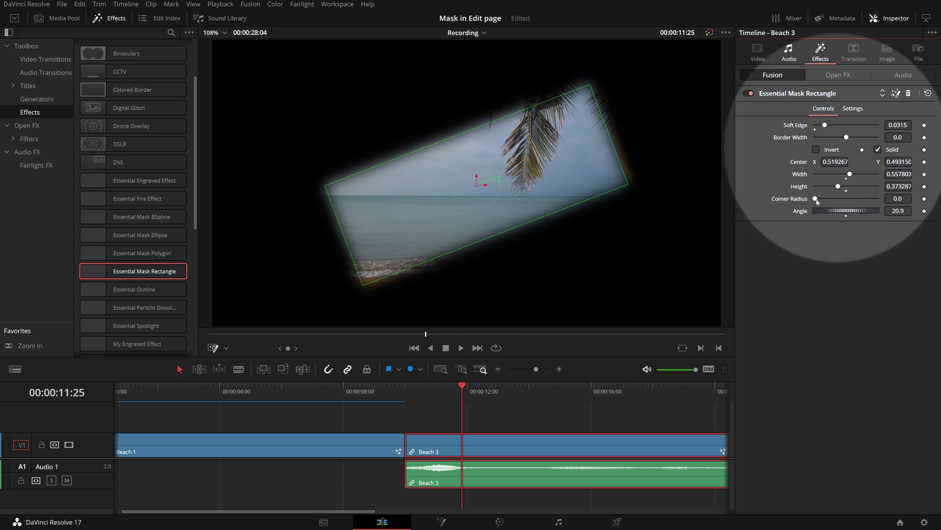
mouse_move(817, 201)
left_mouse_down()
mouse_move(843, 200)
mouse_move(829, 200)
left_mouse_up()
left_click_drag(499, 179, 506, 192)
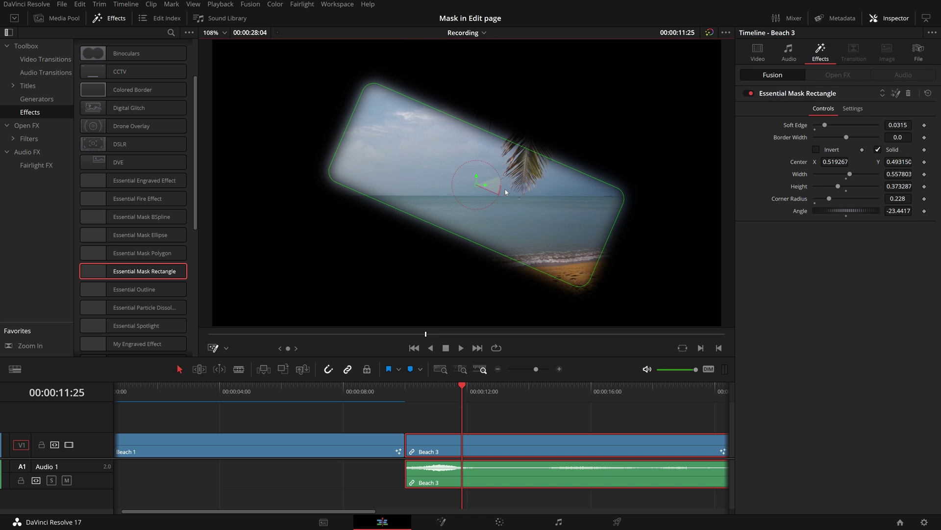
Replace Beach 3's rectangle with Essential Mask Polygon and remove its existing shape animation
left_click(908, 94)
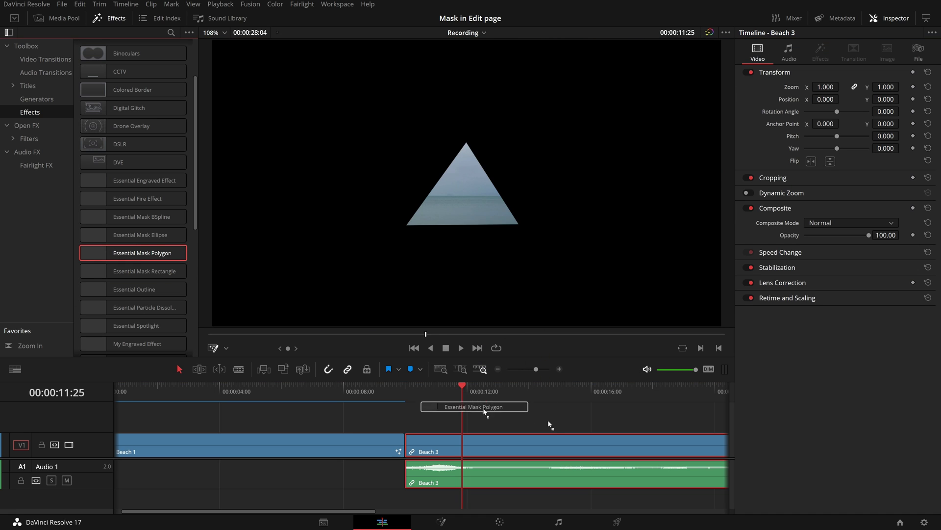
left_click_drag(549, 424, 561, 454)
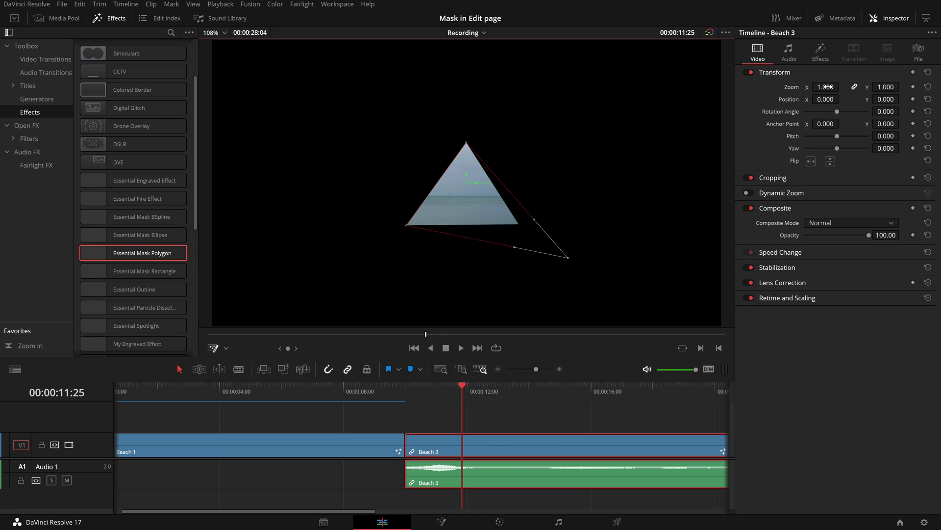
left_click(821, 57)
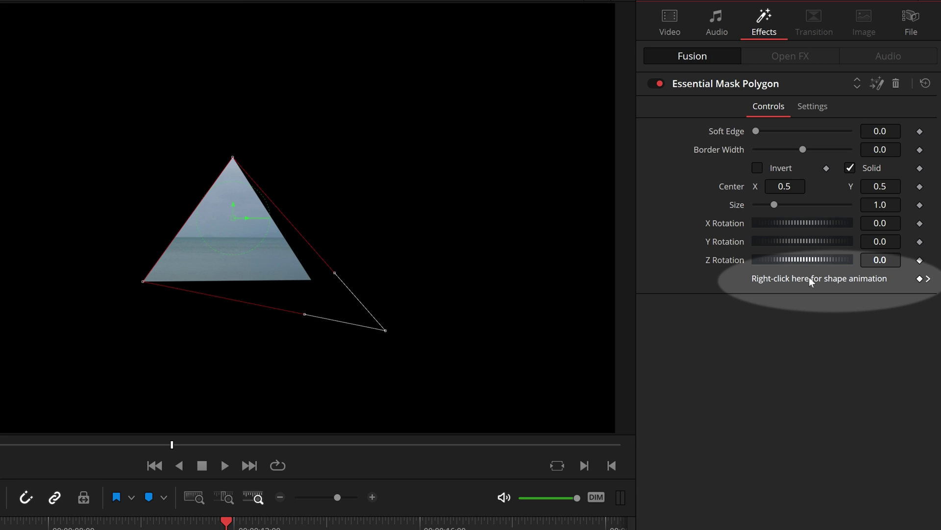
right_click(809, 278)
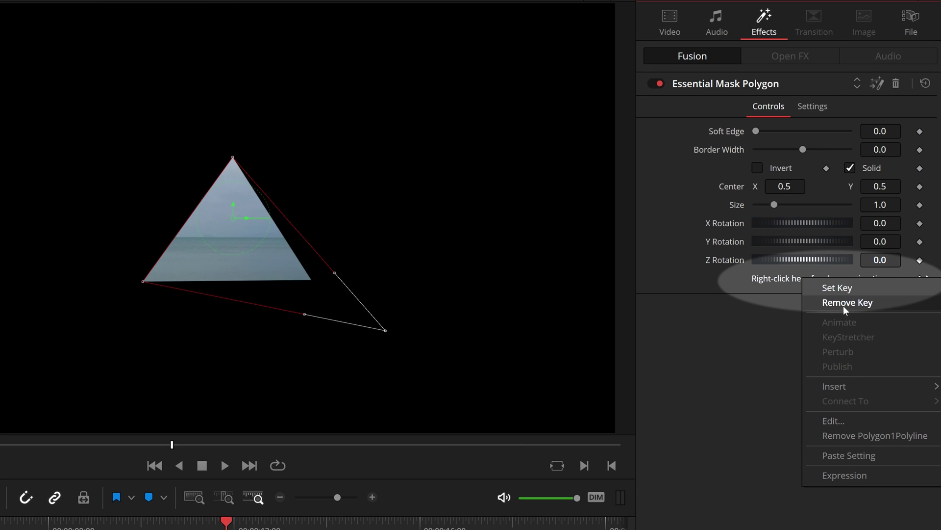
left_click(860, 437)
Pull the polygon points out into a wider hexagon and smooth its corners into curves
left_click_drag(376, 333, 229, 344)
left_click_drag(271, 275, 359, 350)
left_click_drag(187, 219, 100, 192)
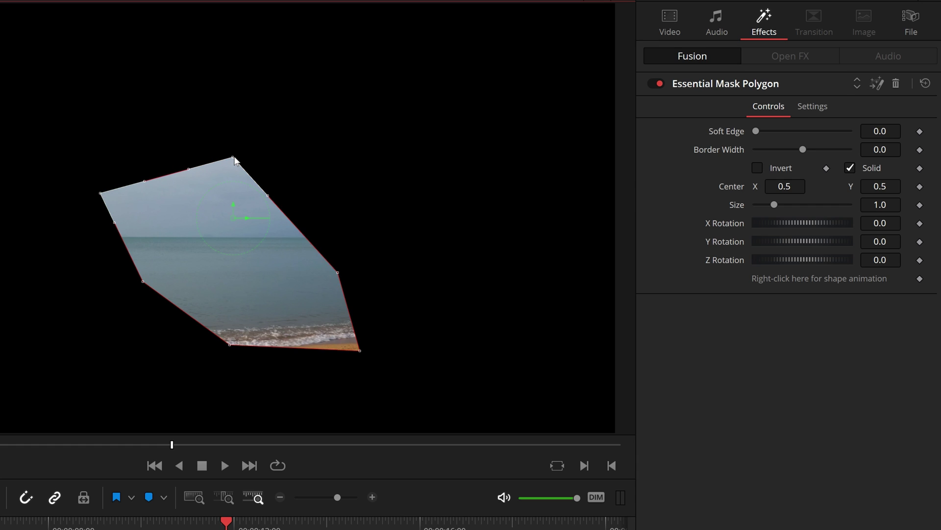
right_click(338, 272)
mouse_move(470, 301)
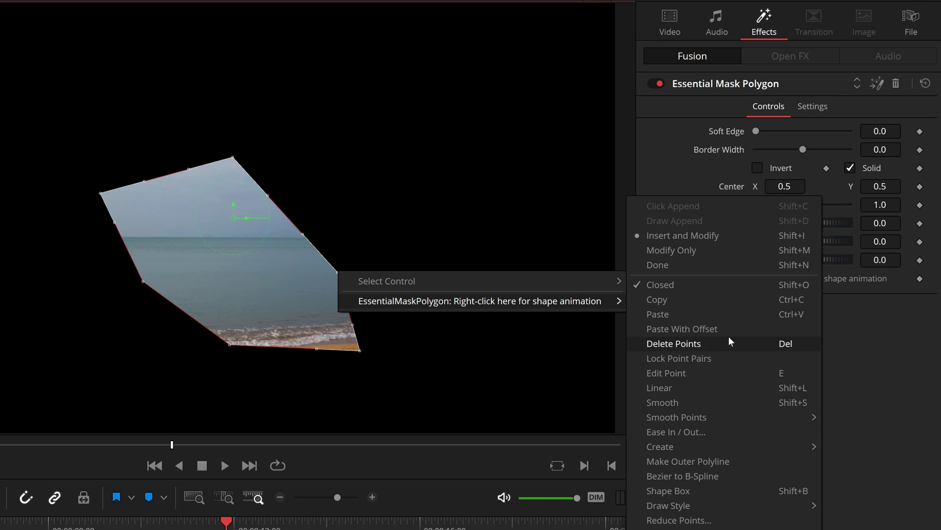
left_click(727, 402)
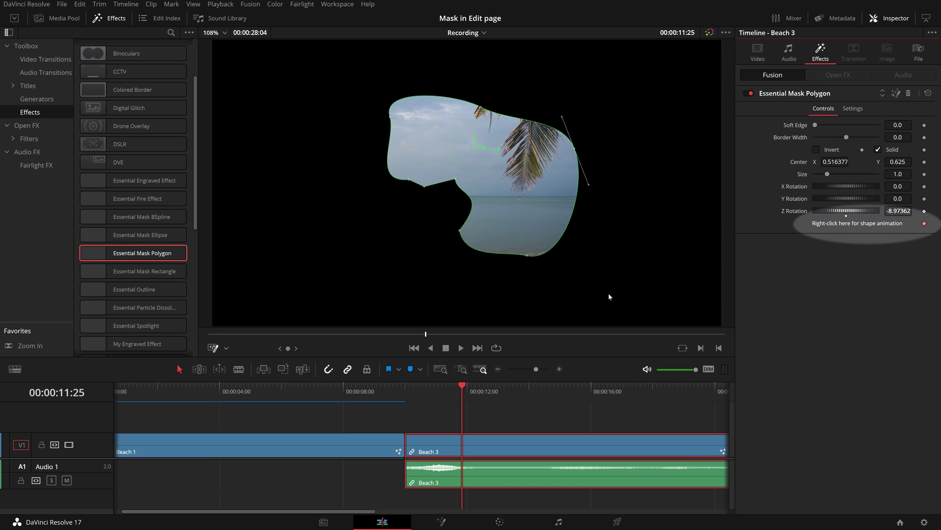
Reshape the mask at 00:00:14:19 to keyframe it, then play back from 00:00:10:22
left_click(549, 387)
left_click_drag(575, 148, 692, 124)
left_click(432, 393)
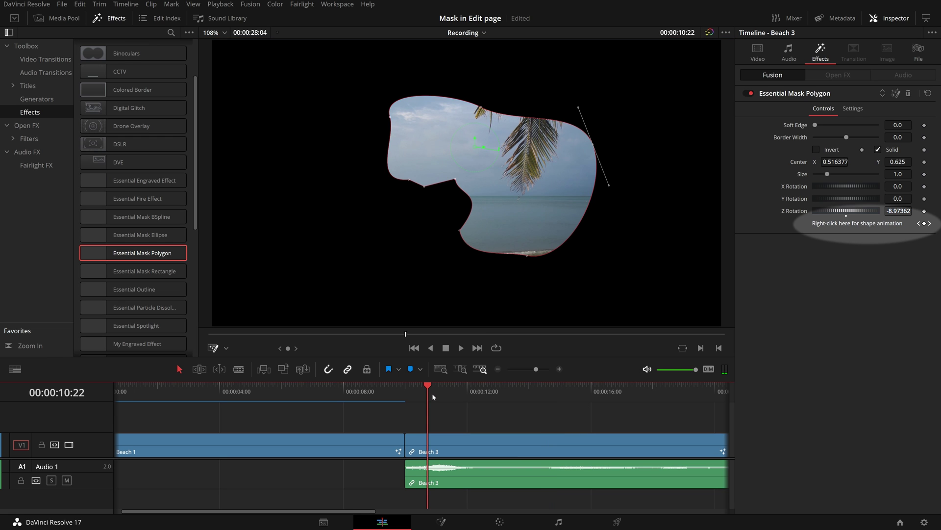
key("space")
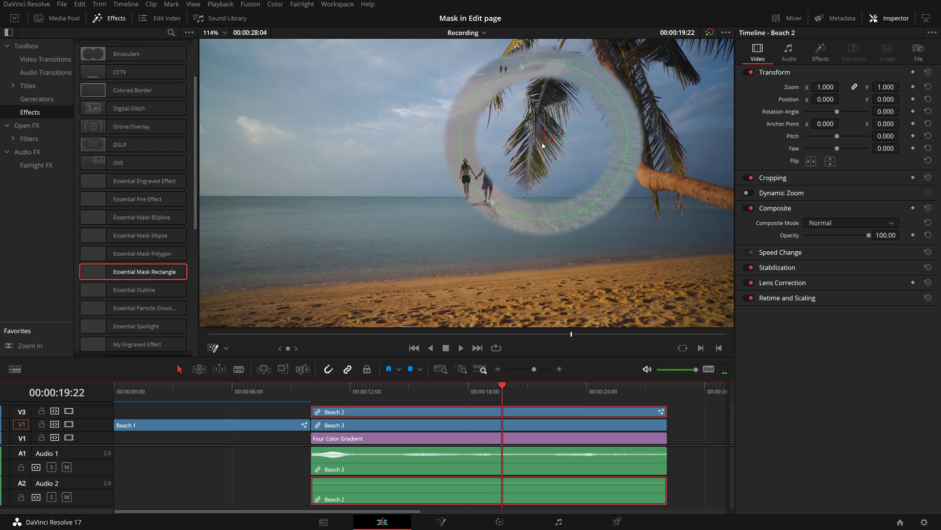
Shift Beach 2's ring mask down-left; set Beach 3's Soft Edge to 0.0346, nudge it right, and replay
left_click_drag(544, 145, 383, 213)
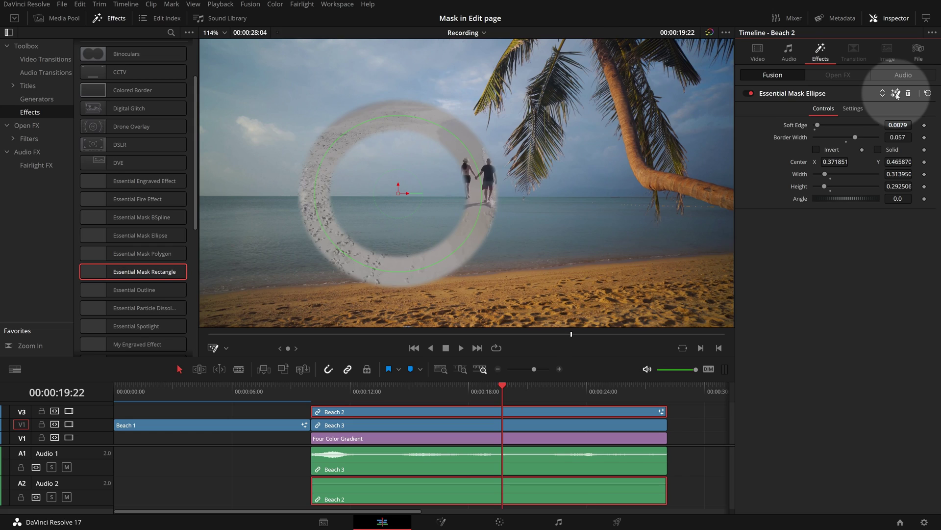
left_click(897, 94)
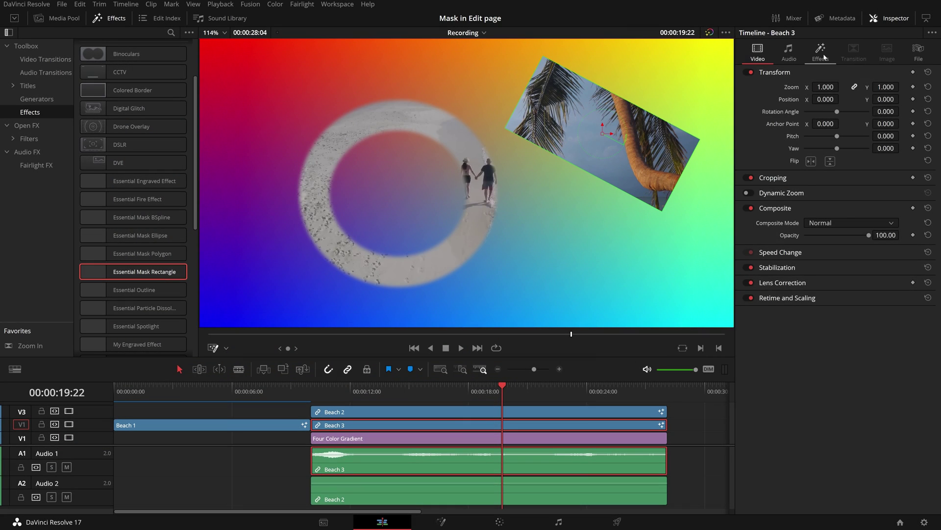
left_click(820, 51)
left_click_drag(815, 125, 827, 126)
mouse_move(605, 139)
left_mouse_down()
mouse_move(613, 134)
mouse_move(610, 142)
left_mouse_up()
left_click(382, 387)
key("space")
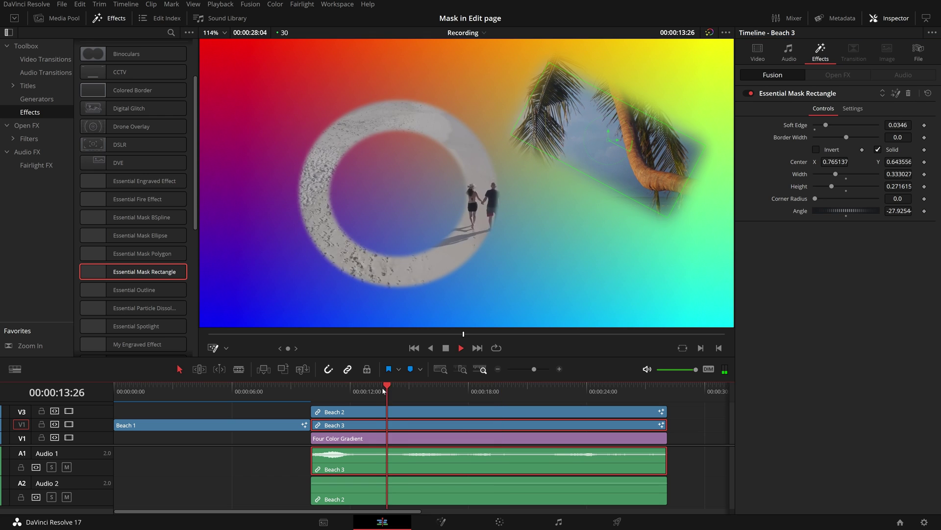